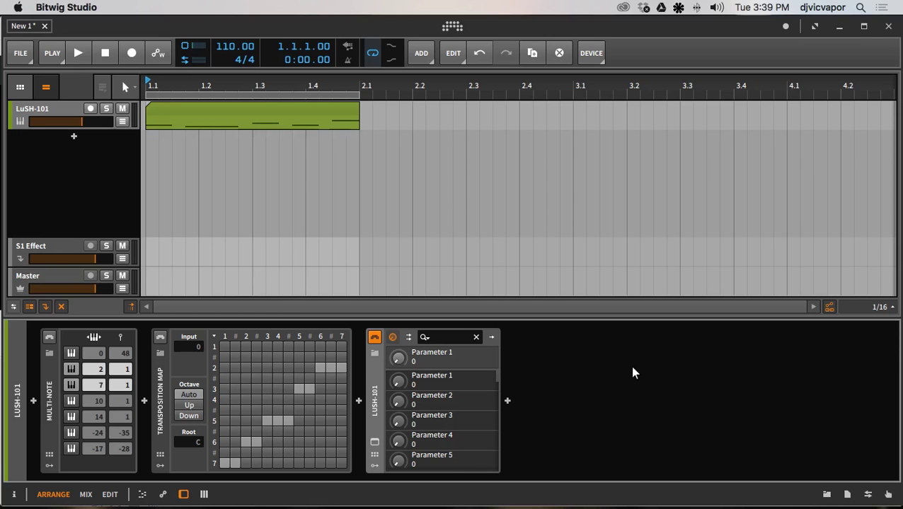
- Select the Transposition Map device in the LuSH-101 track's device chain
left_click(167, 417)
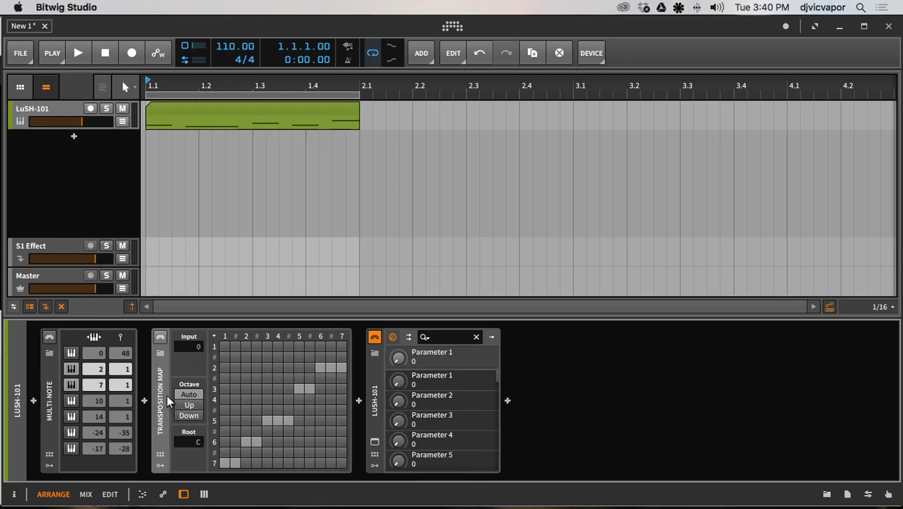
- Open the Transposition Map presets and preview Augmented, Altered and Byzantine Scale
left_click(158, 353)
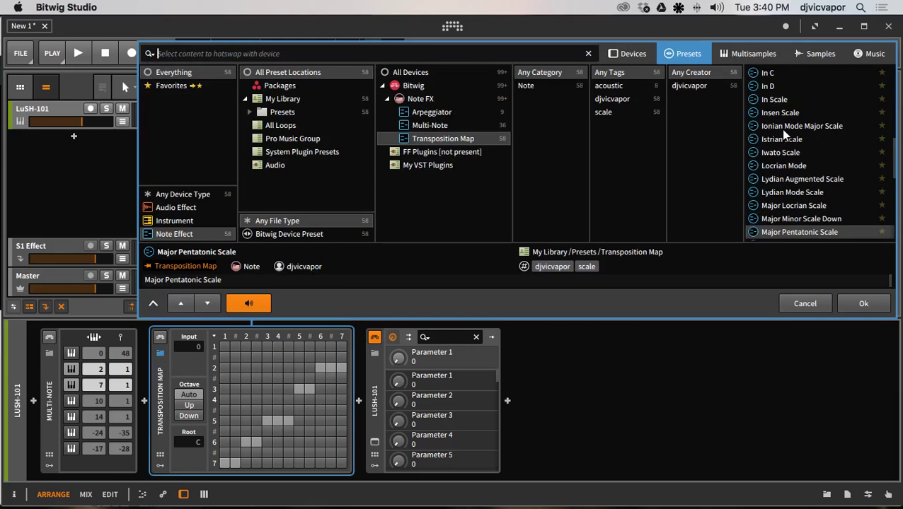
scroll(782, 134, "up", 10)
scroll(782, 134, "down", 15)
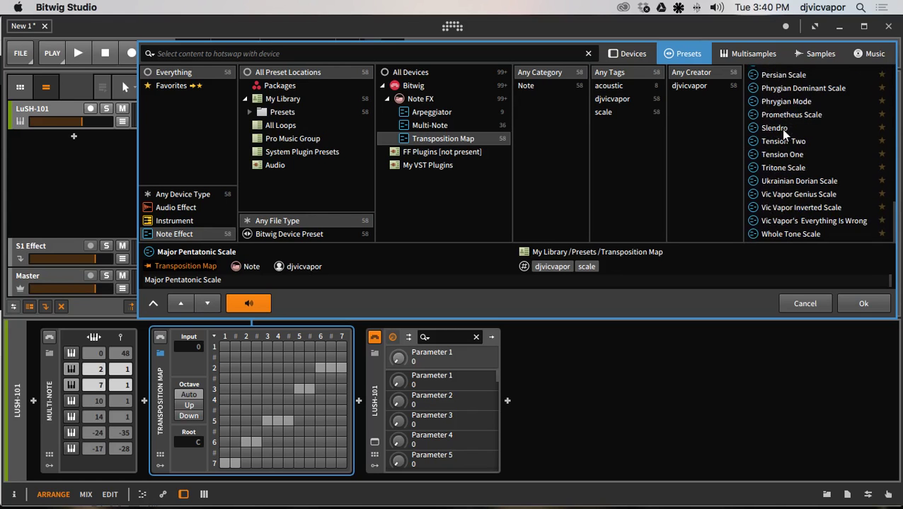
scroll(781, 133, "up", 15)
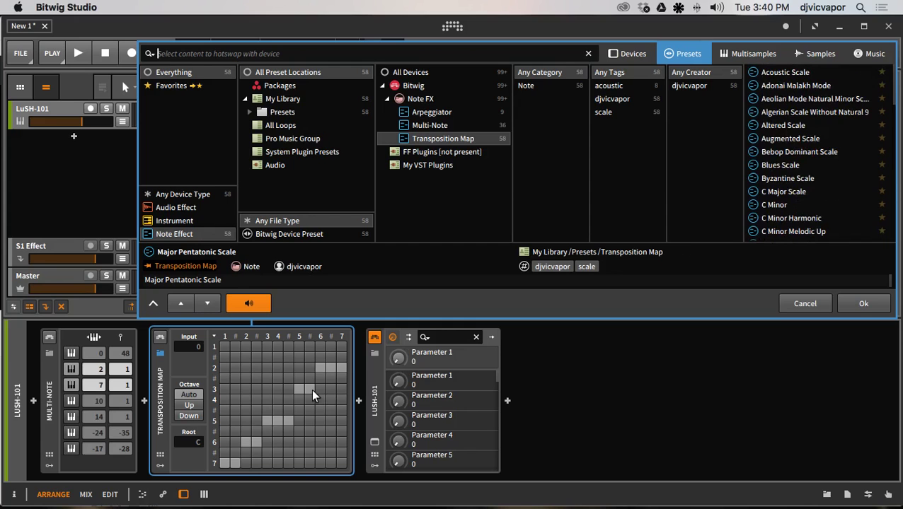
left_click(771, 139)
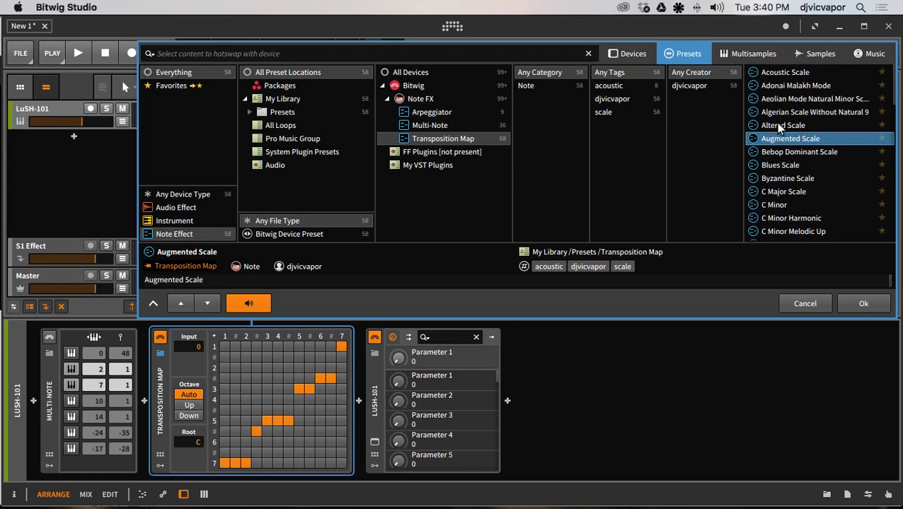
left_click(775, 124)
left_click(791, 182)
- Preview the Freygish Ahava Raba, In C, Insen Scale and Locrian Mode presets
scroll(791, 186, "down", 3)
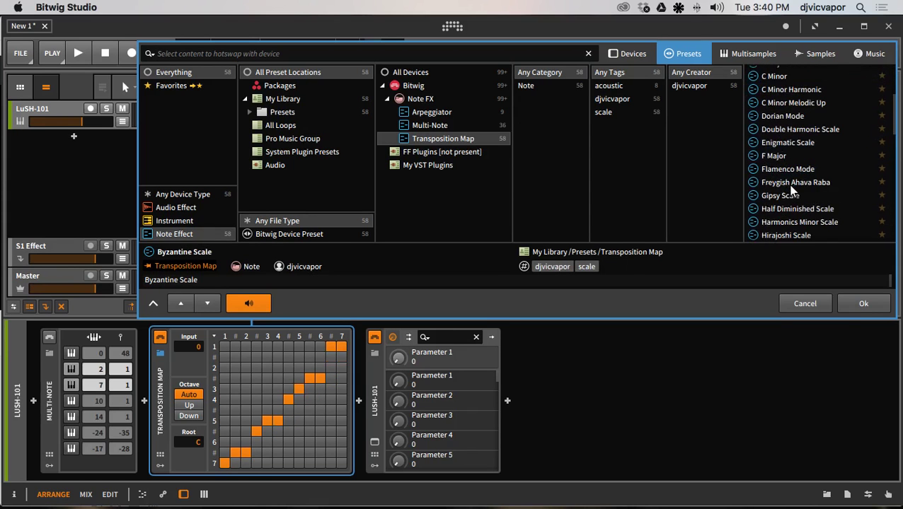
left_click(791, 183)
scroll(787, 184, "down", 3)
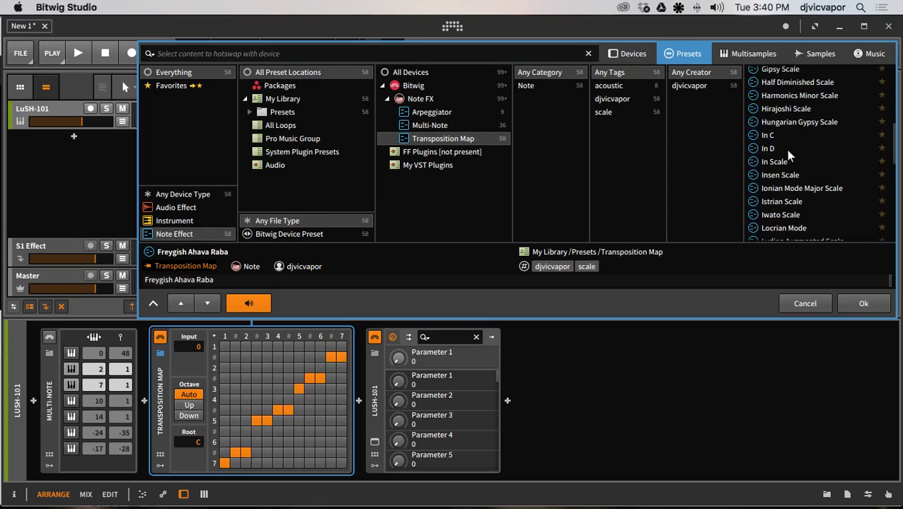
left_click(791, 139)
left_click(793, 179)
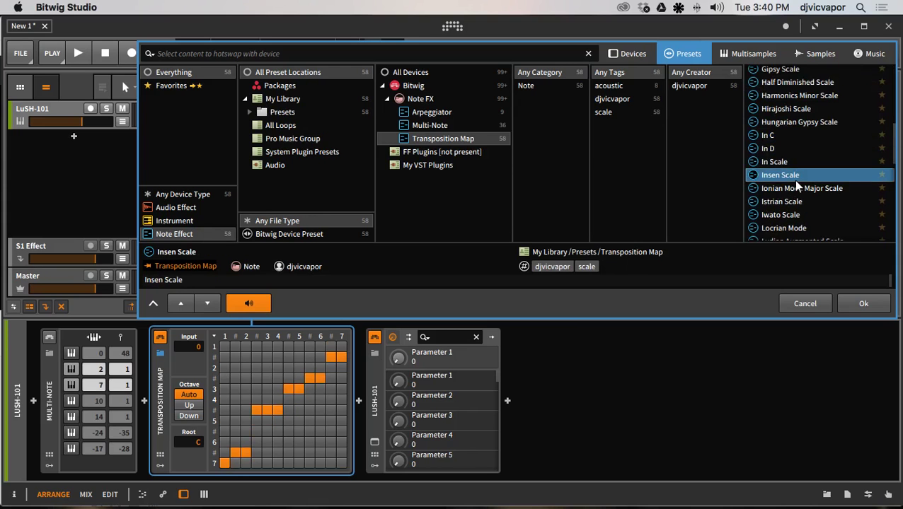
scroll(792, 180, "down", 2)
left_click(793, 182)
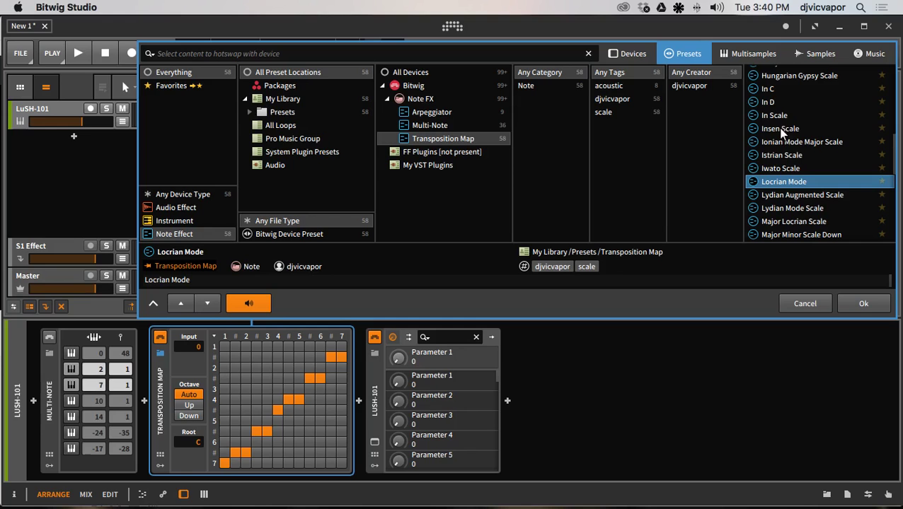
scroll(811, 202, "up", 8)
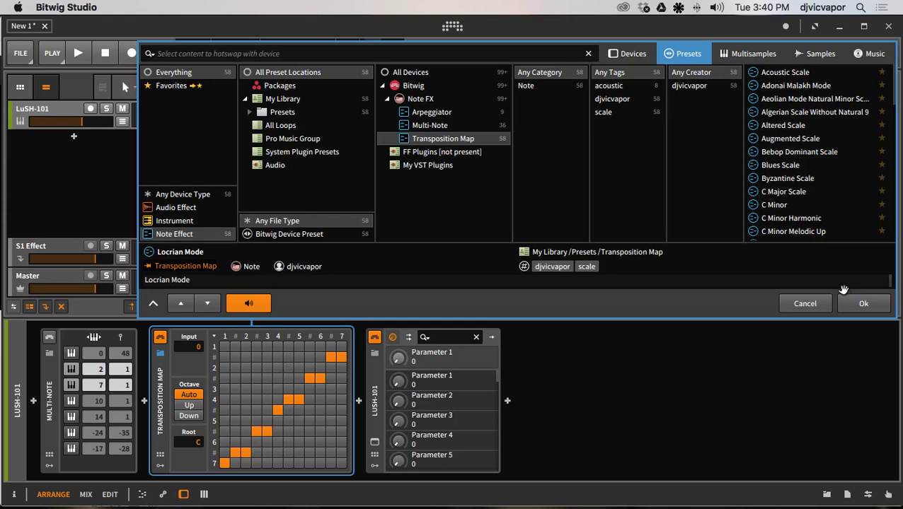
- Close the scale presets, then preview Multi-Note's 7th, Added 2nd and Augmented chords
left_click(807, 304)
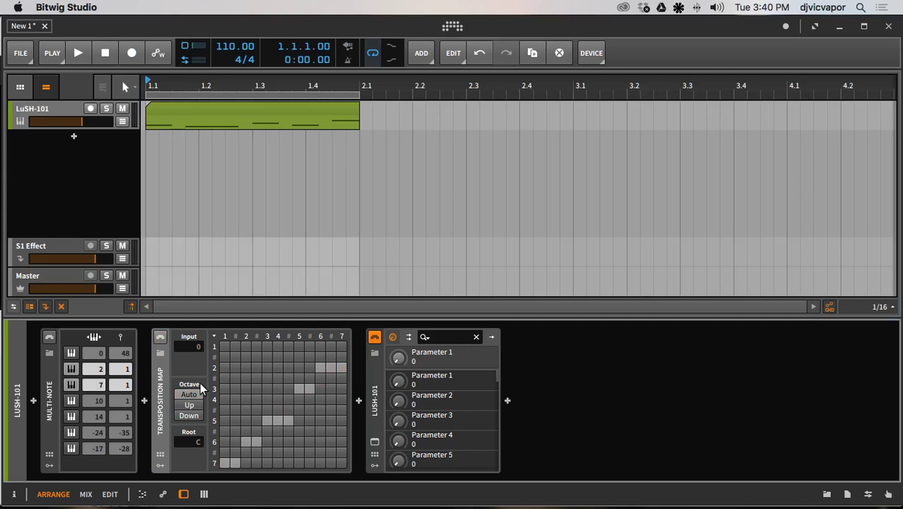
left_click(50, 351)
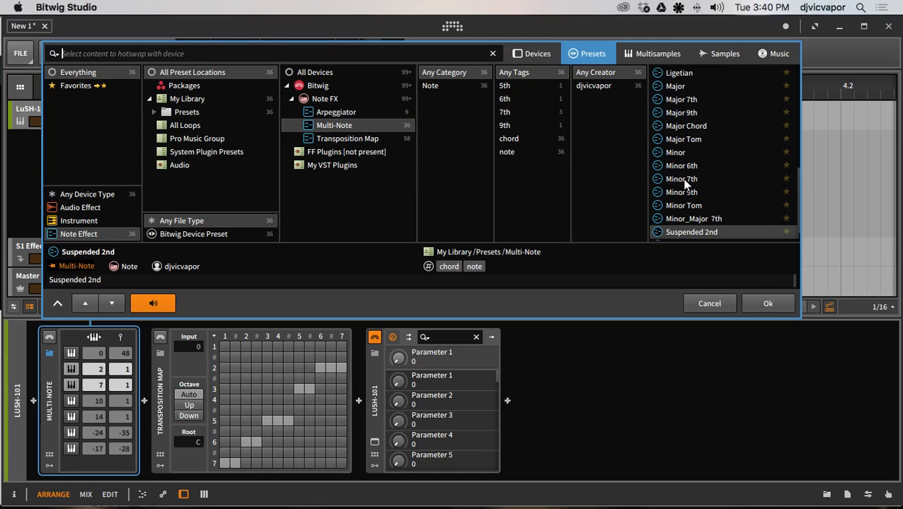
scroll(685, 182, "up", 5)
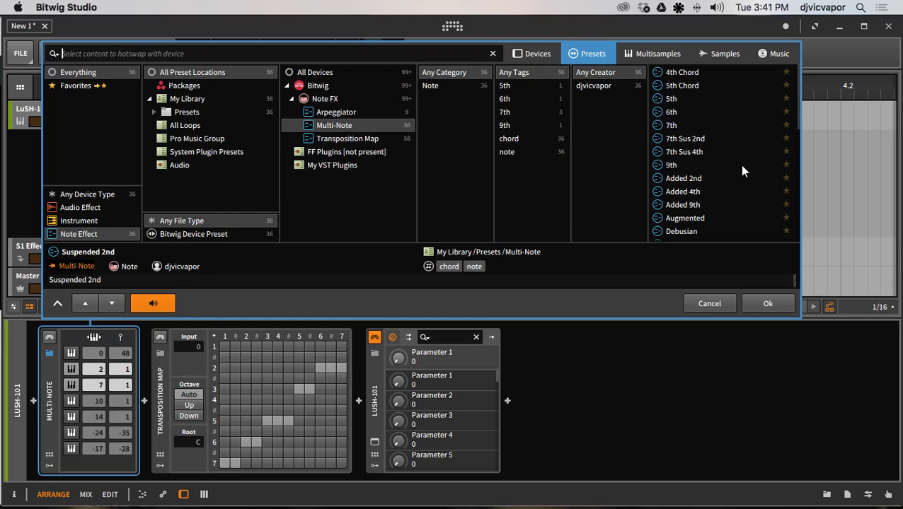
left_click(705, 125)
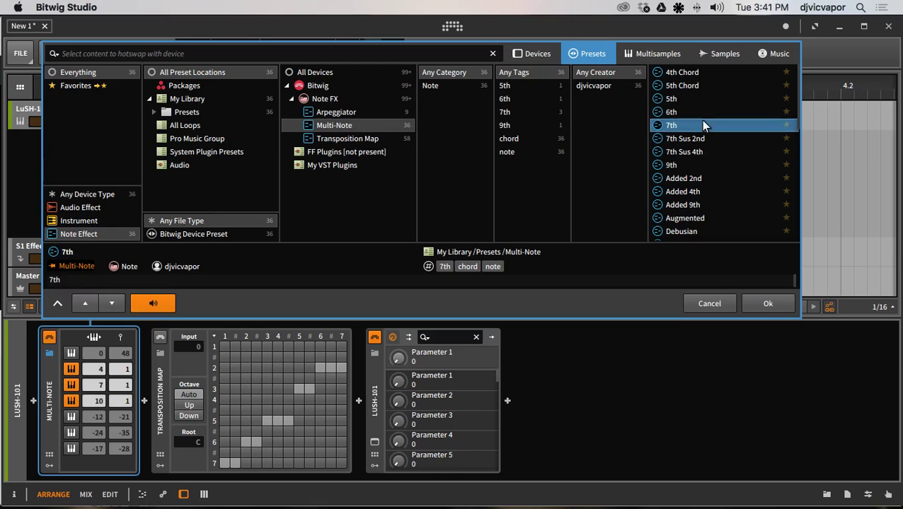
left_click(730, 178)
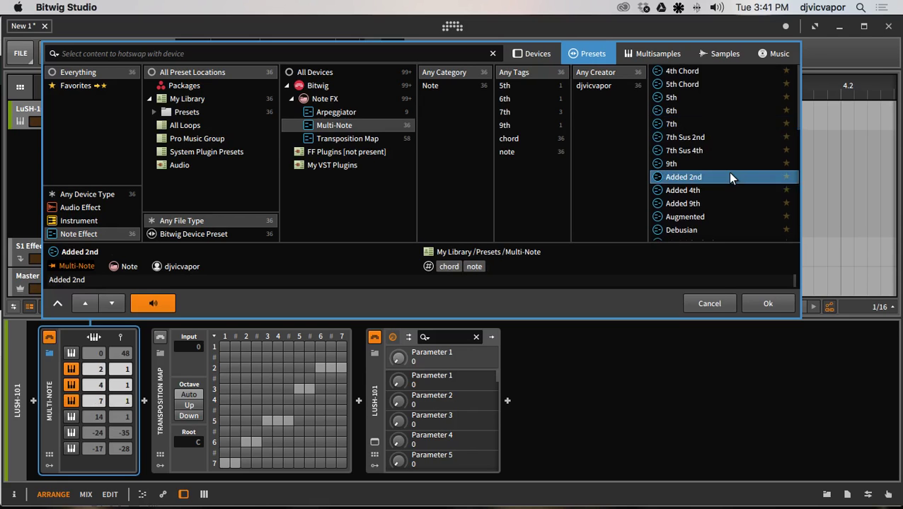
scroll(730, 200, "down", 1)
left_click(731, 198)
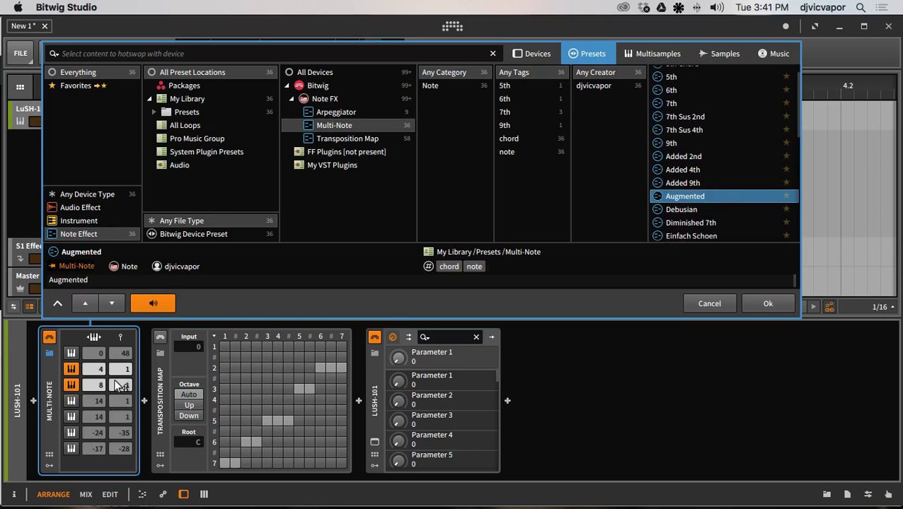
- Preview the Einfach Schoen, Eternal Sunshine, Major 9th, Major Chord and Major presets
scroll(705, 176, "down", 5)
left_click(703, 175)
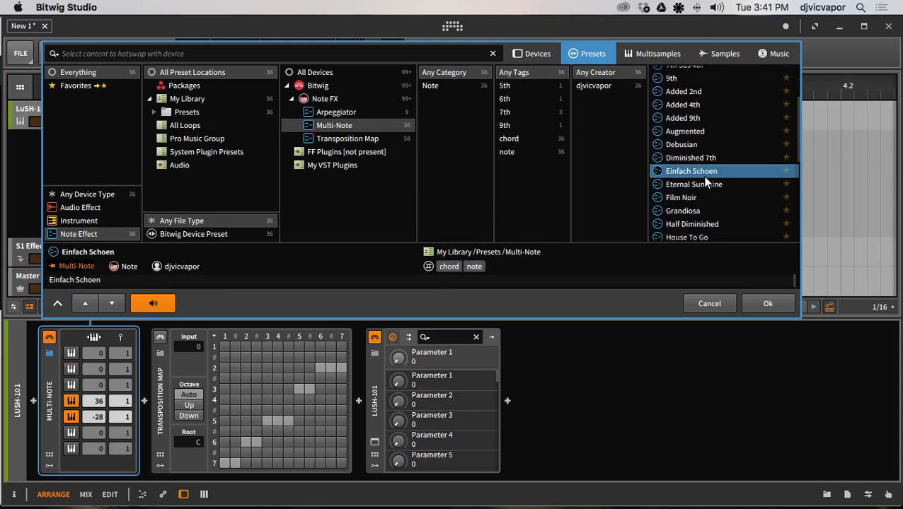
left_click(701, 187)
scroll(699, 188, "down", 8)
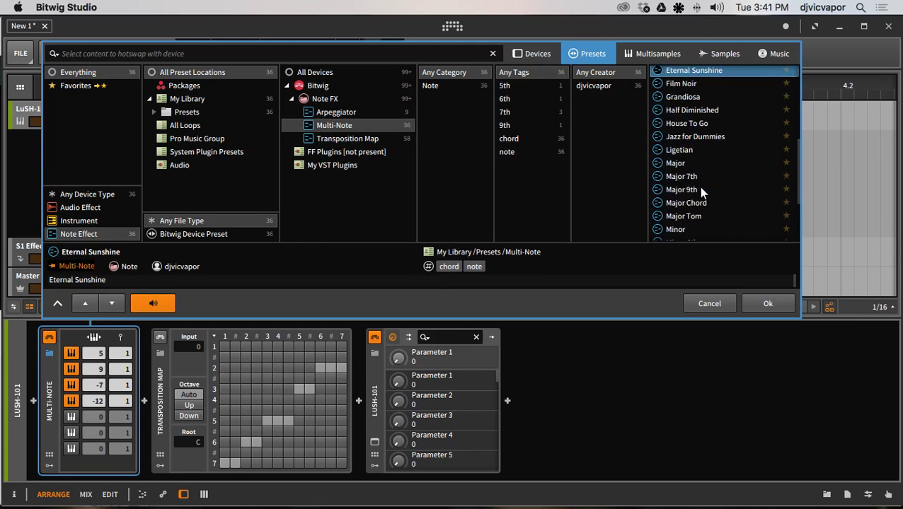
left_click(699, 189)
left_click(703, 203)
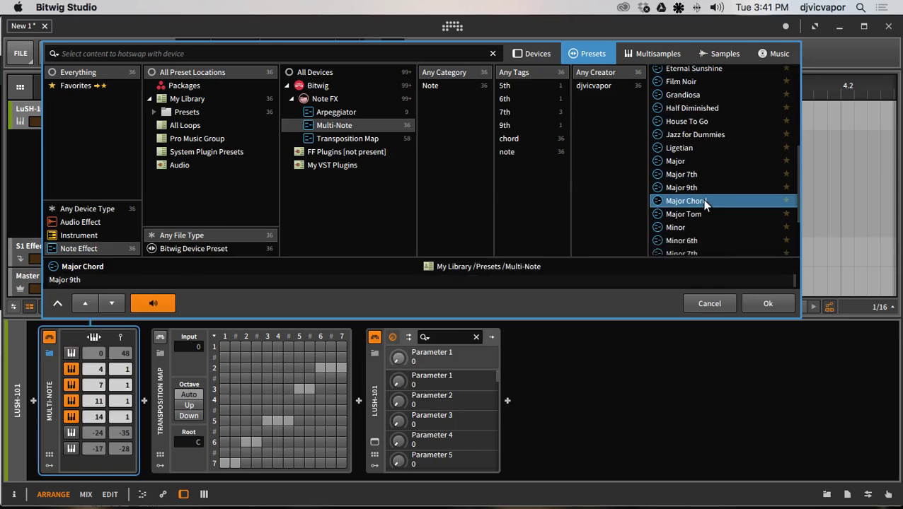
left_click(700, 162)
- Preview Minor 9th and Minor_Major 7th, then dismiss the browser keeping the original Multi-Note values
scroll(711, 172, "down", 7)
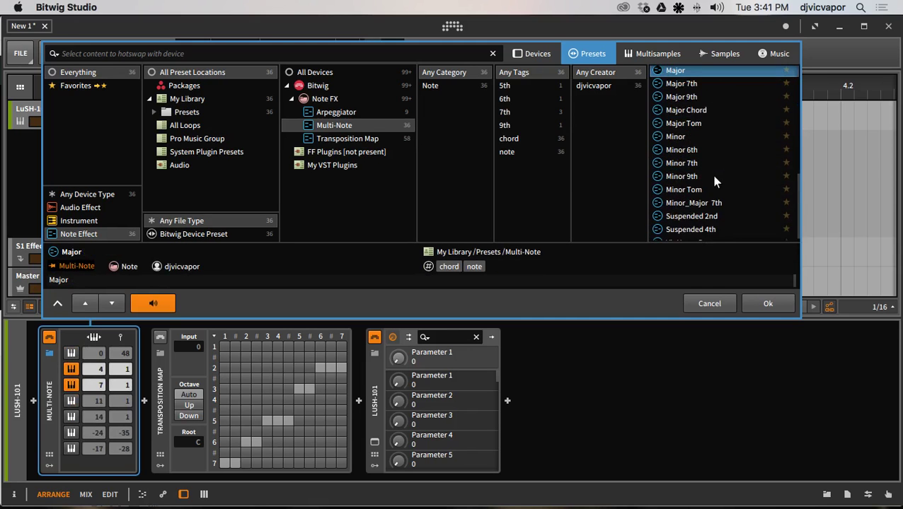
left_click(713, 179)
scroll(718, 193, "down", 1)
scroll(718, 193, "up", 1)
left_click(724, 203)
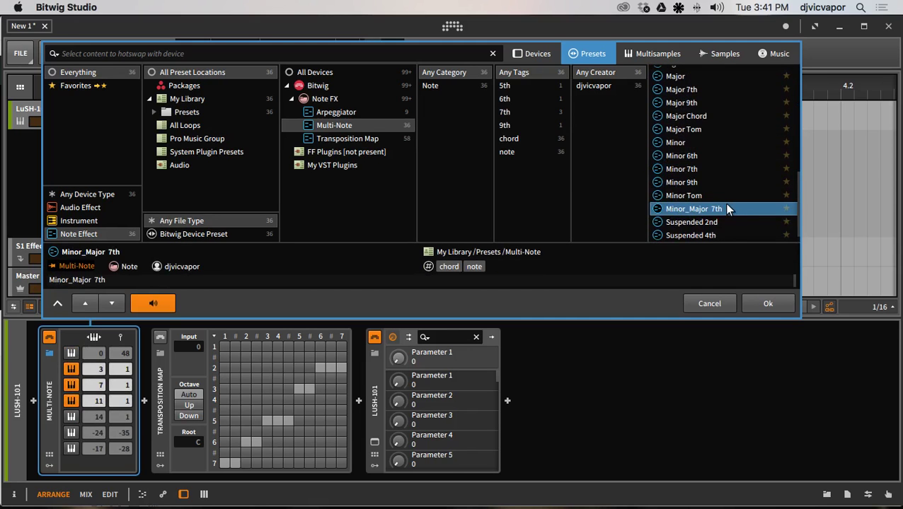
left_click(709, 306)
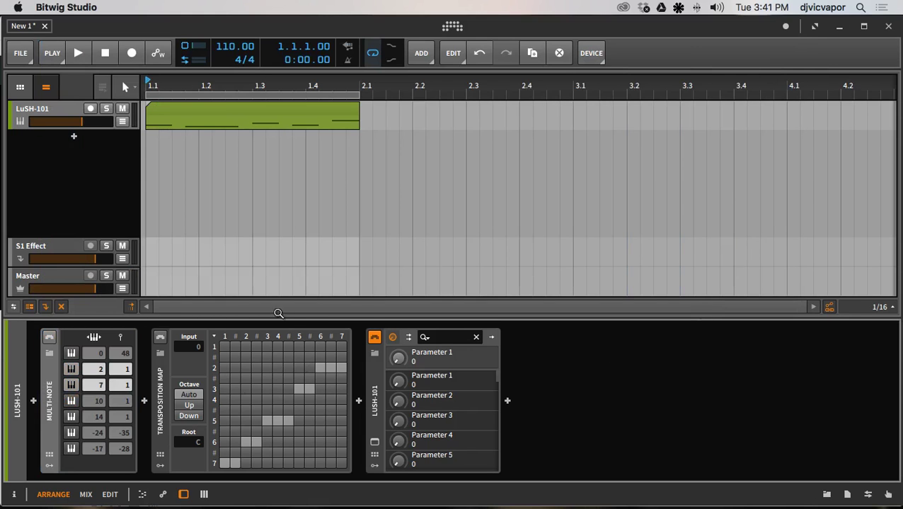
double_click(196, 113)
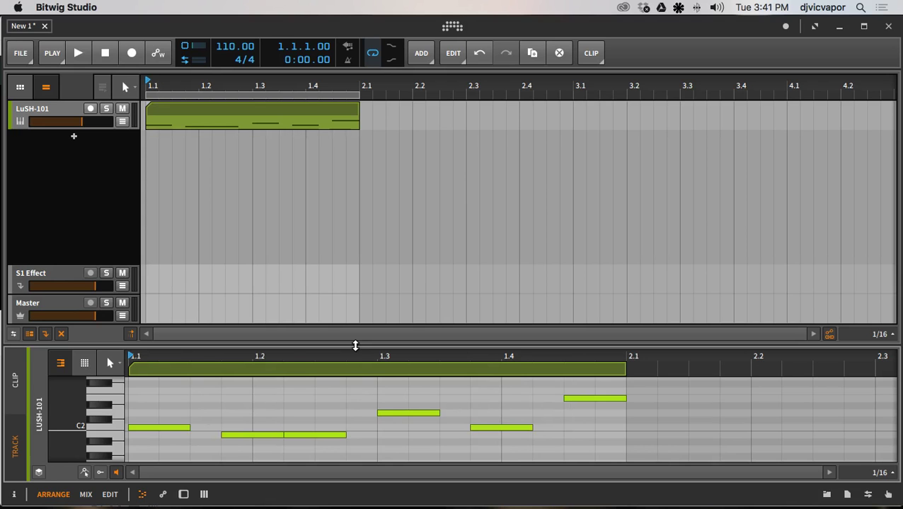
left_click_drag(355, 346, 366, 452)
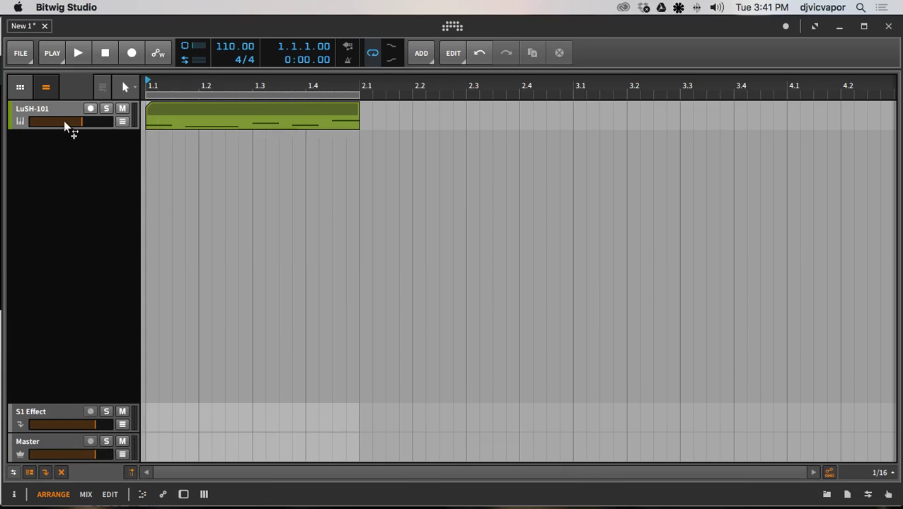
left_click(62, 110)
key("d")
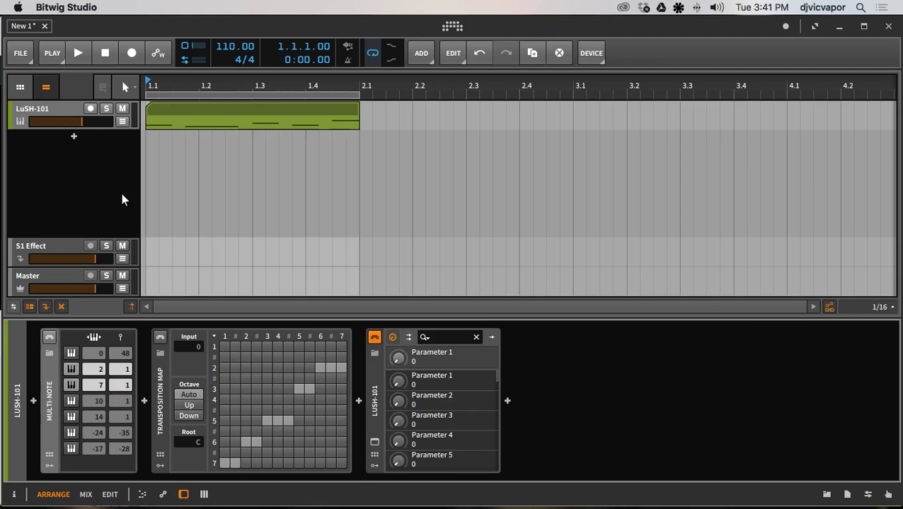
- Switch Multi-Note on and replay the clip with its 2 and 7 semitone layers
left_click(82, 53)
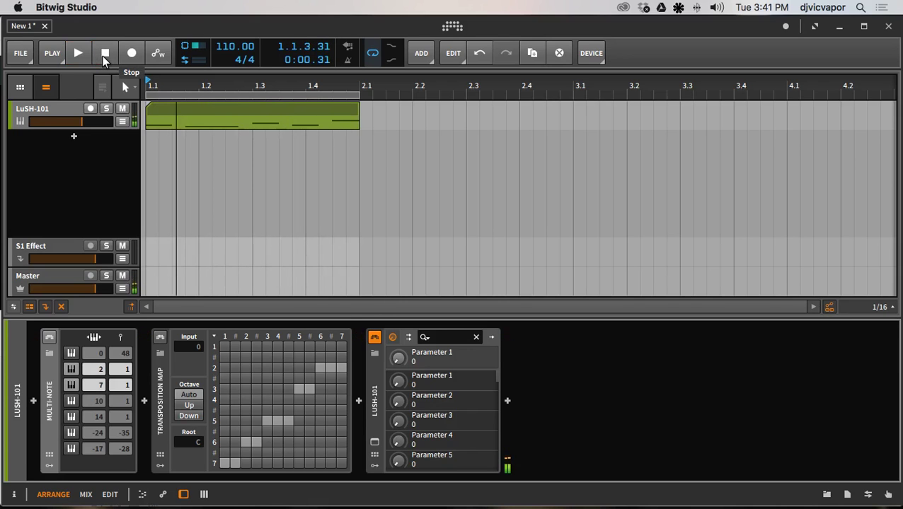
left_click(105, 54)
left_click(47, 338)
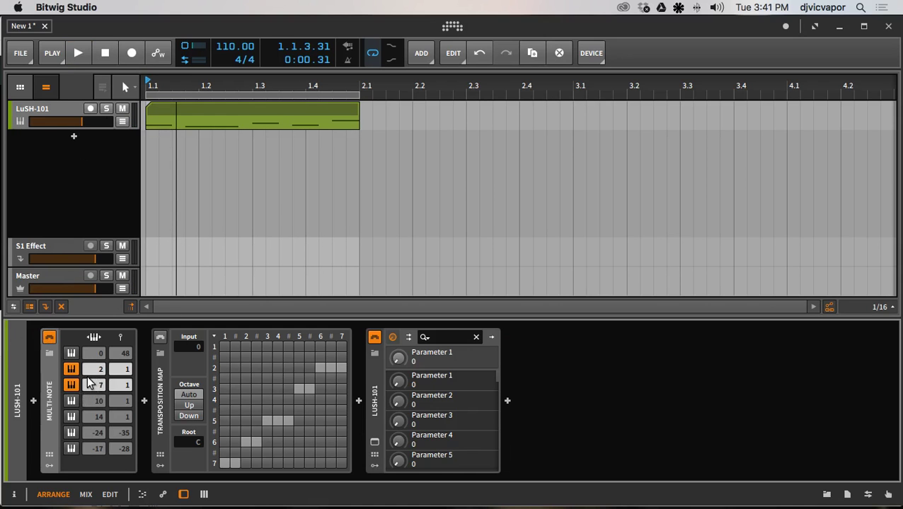
left_click(53, 351)
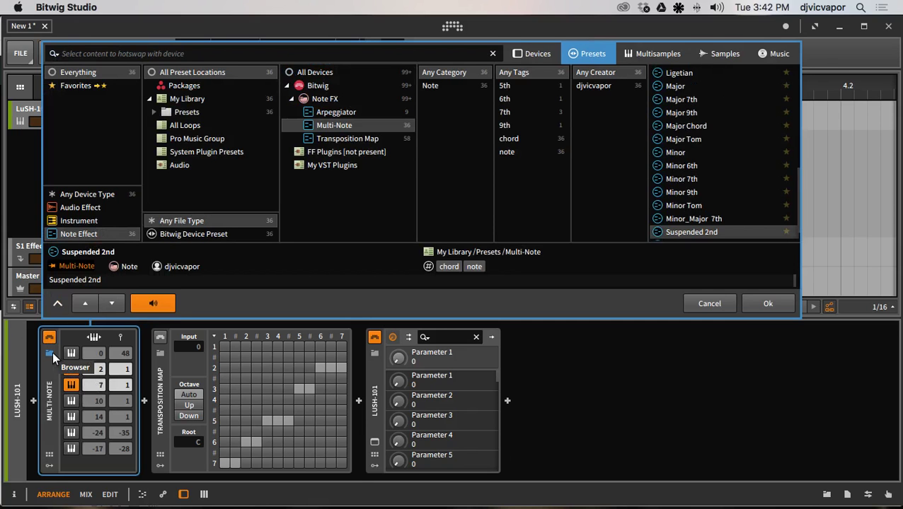
left_click(52, 351)
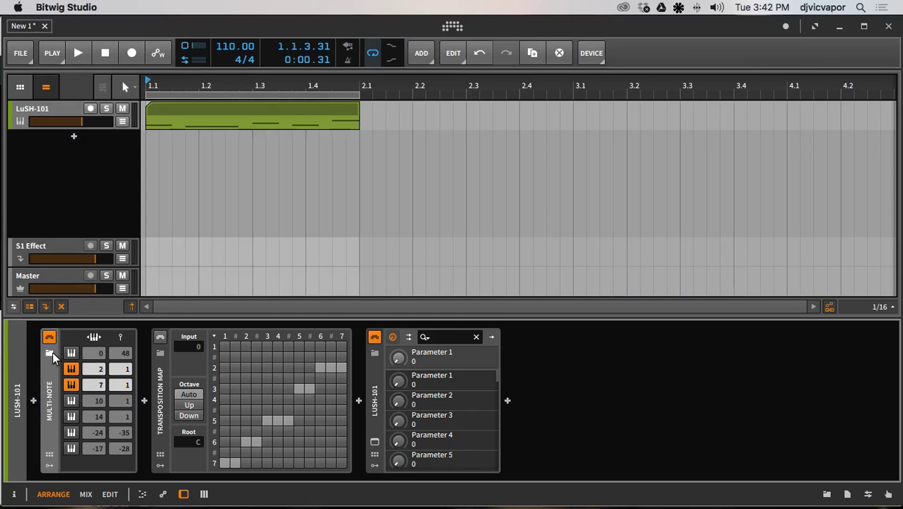
left_click(79, 57)
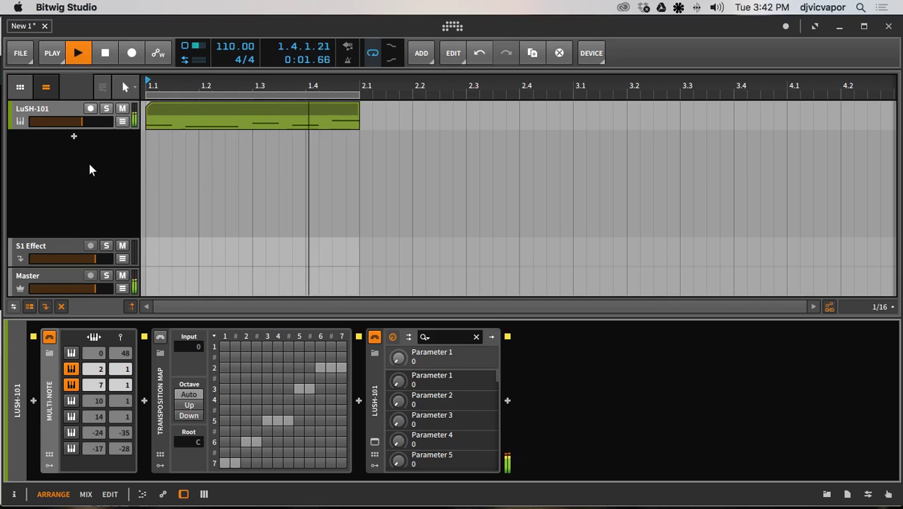
- Stop playback, turn the Transposition Map on and turn Multi-Note off
left_click(104, 53)
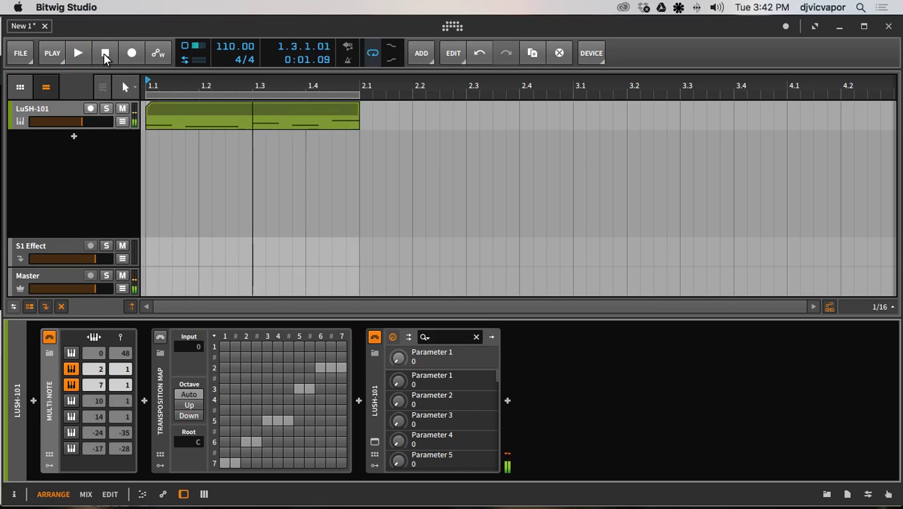
left_click(160, 338)
left_click(49, 336)
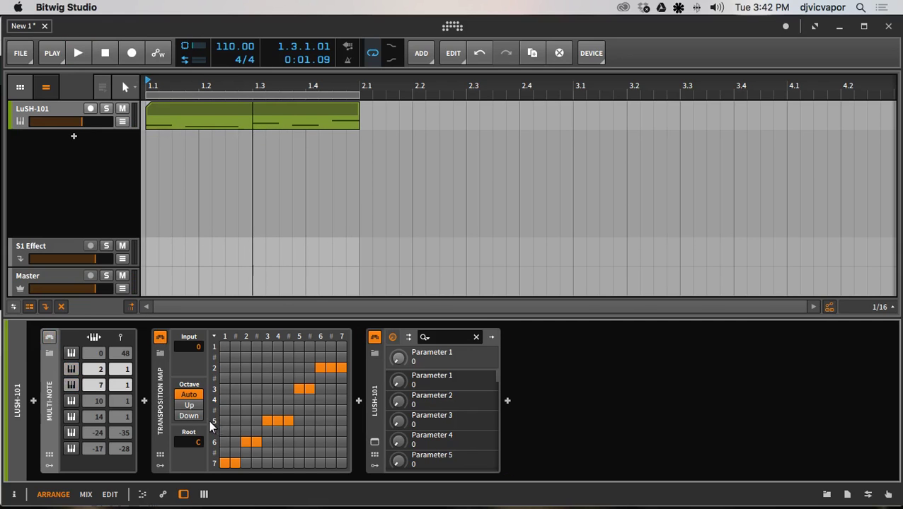
- Play the clip through the Transposition Map, stop it, then switch Multi-Note back on
left_click(160, 352)
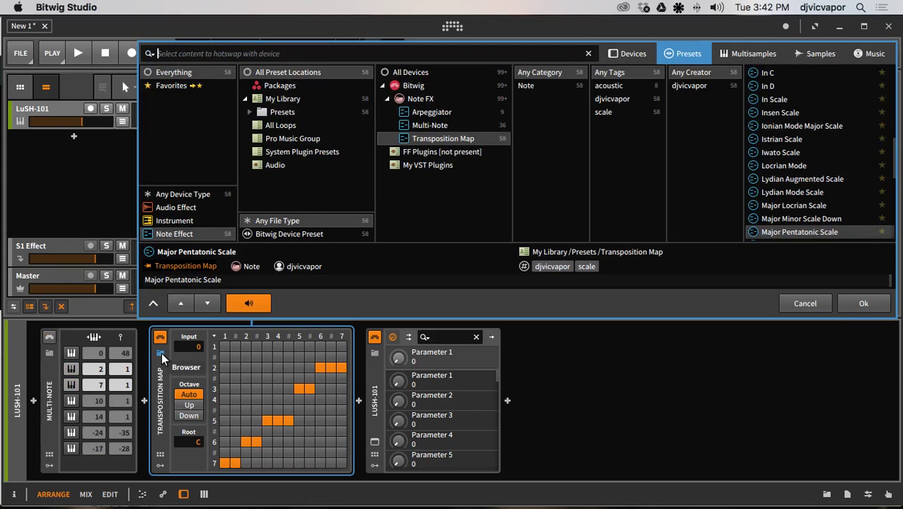
left_click(160, 352)
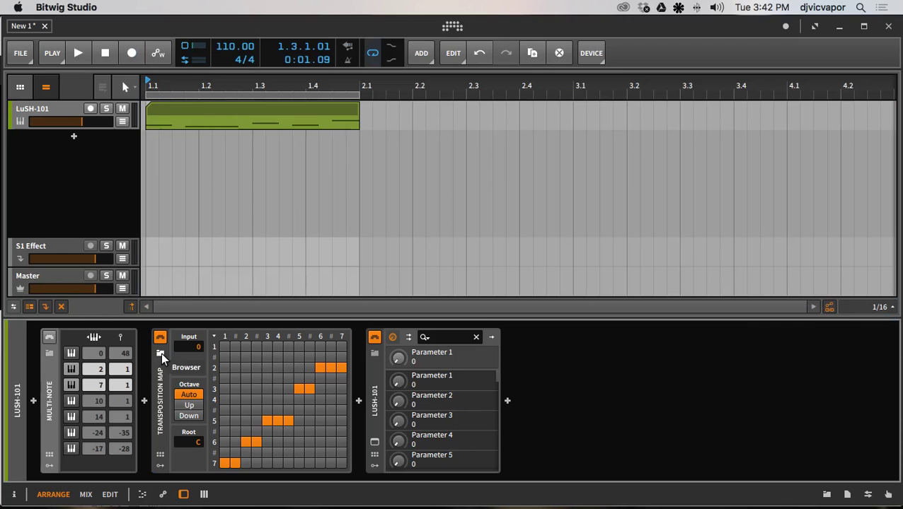
left_click(75, 53)
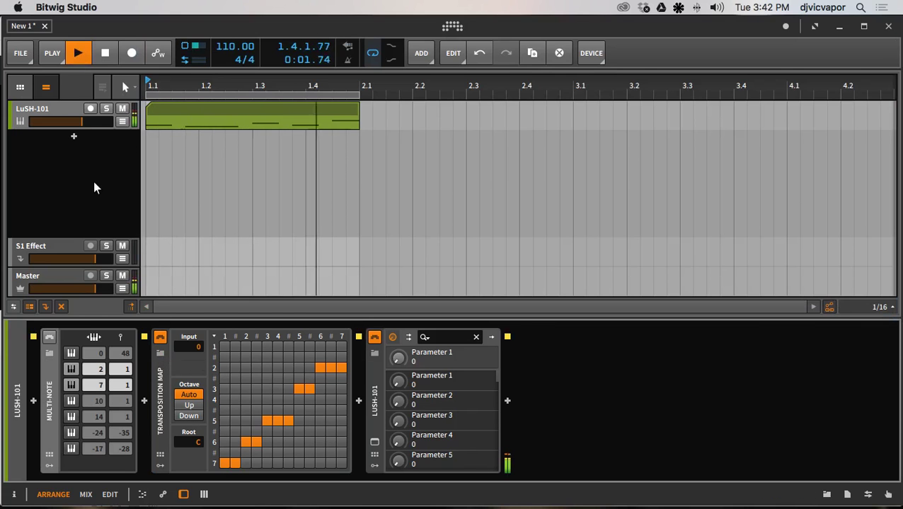
left_click(104, 56)
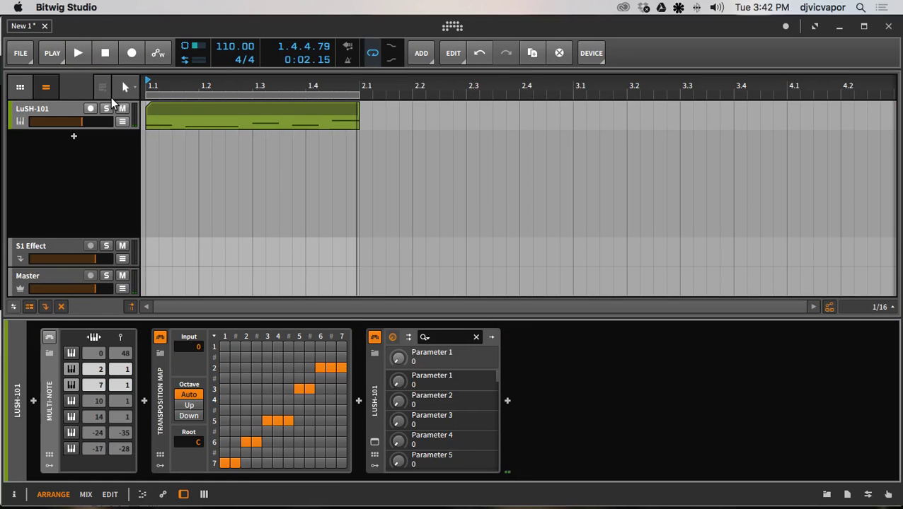
left_click(50, 338)
- Compare playback with both note effects on, then with Multi-Note switched off
left_click(78, 53)
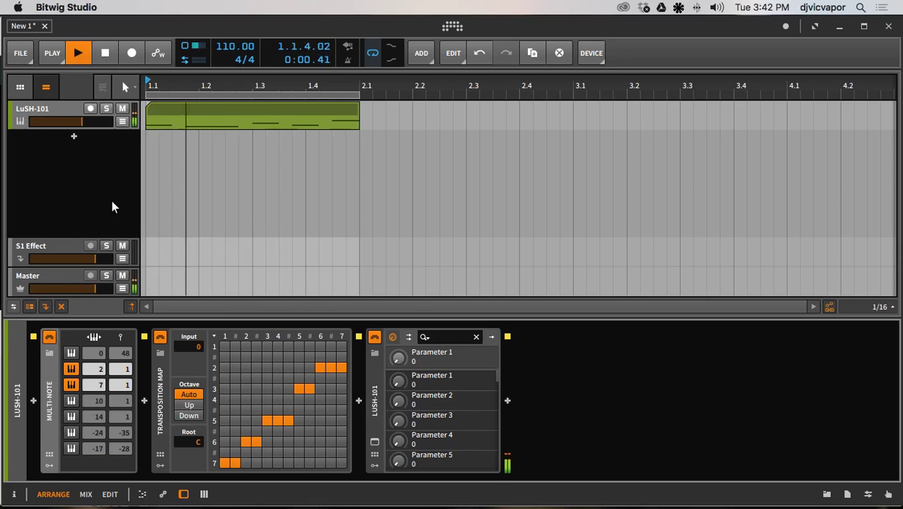
left_click(102, 55)
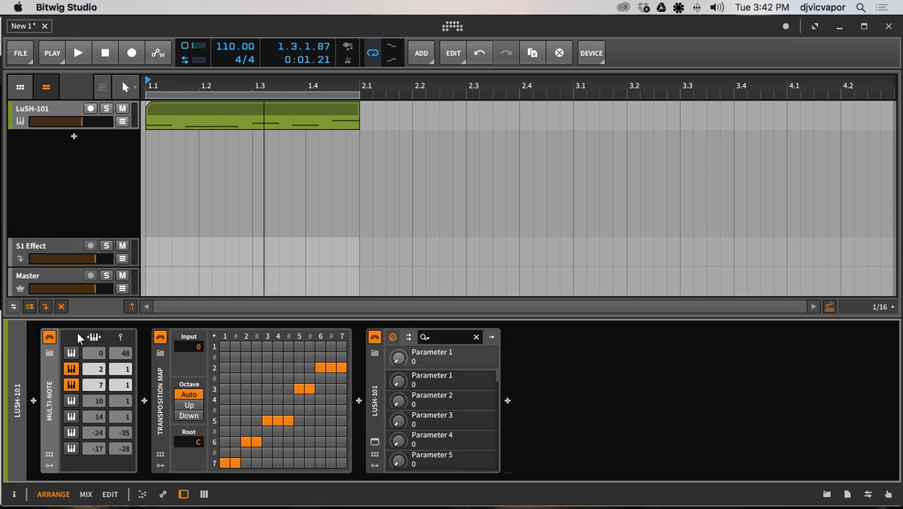
left_click(49, 337)
left_click(84, 53)
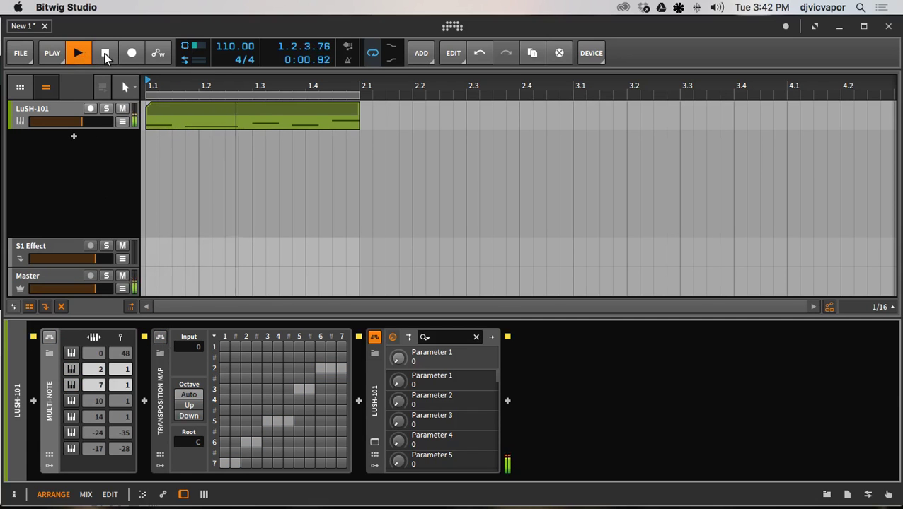
left_click(105, 55)
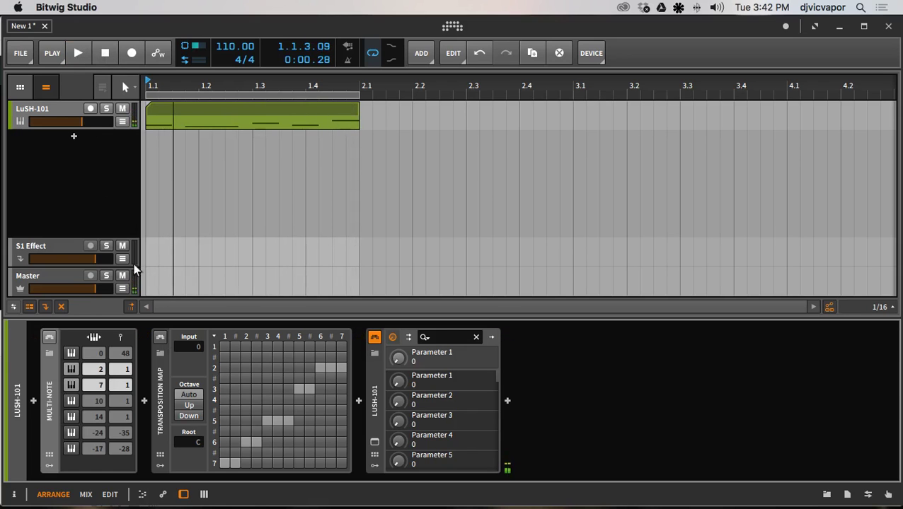
- Switch the Transposition Map back on, replay the clip, then show all windows in Mission Control
left_click(160, 338)
left_click(81, 56)
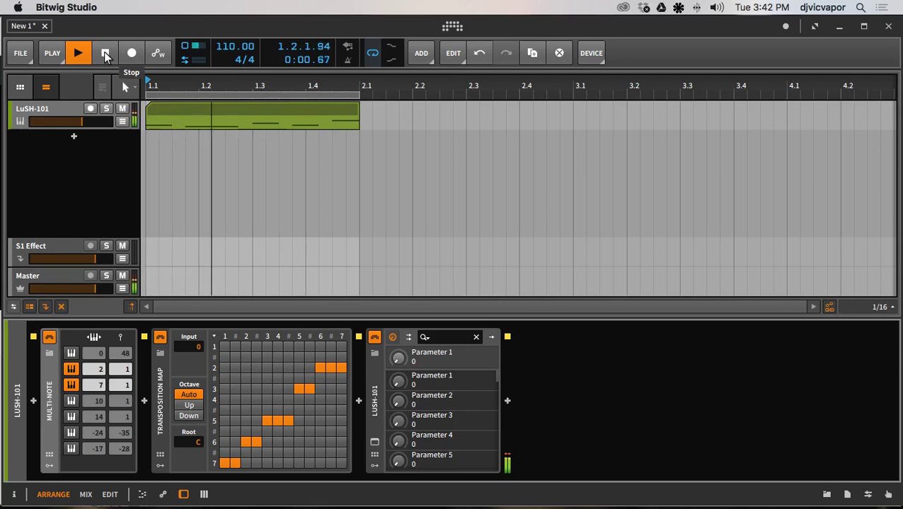
left_click(104, 55)
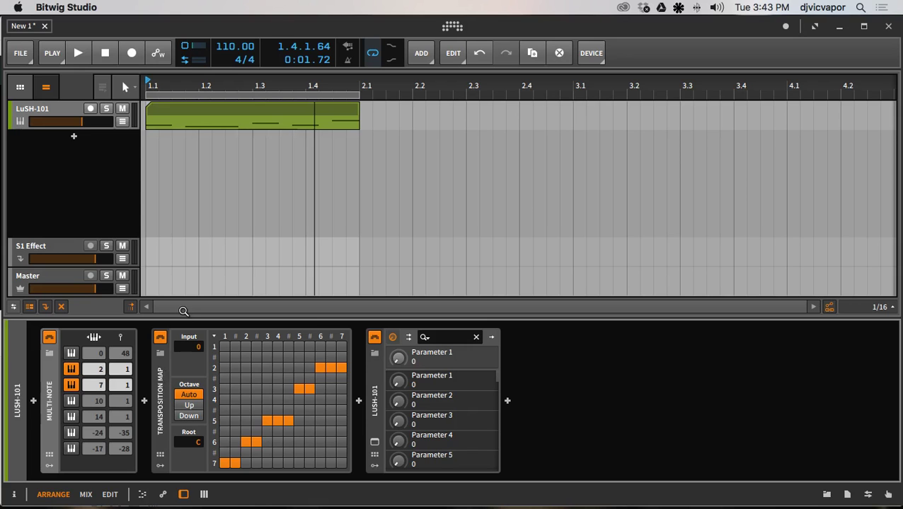
key("ctrl+Up")
left_click(295, 208)
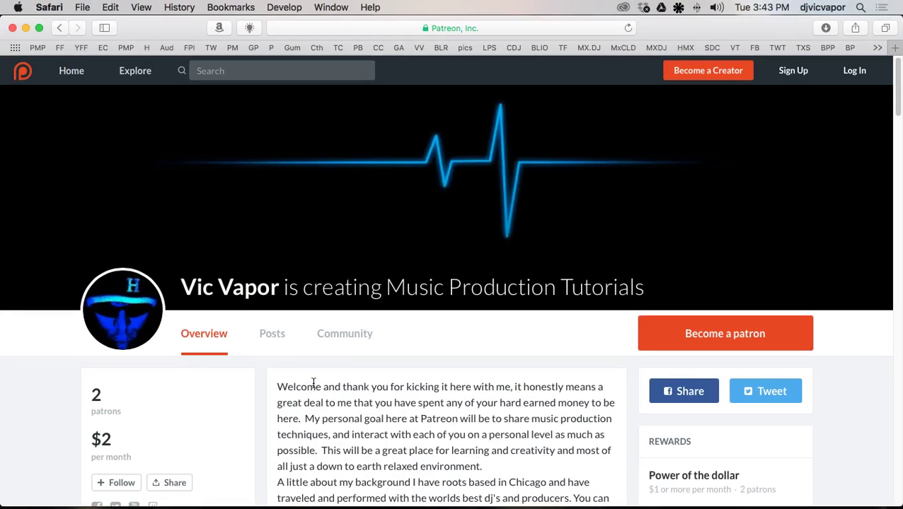
scroll(396, 303, "down", 5)
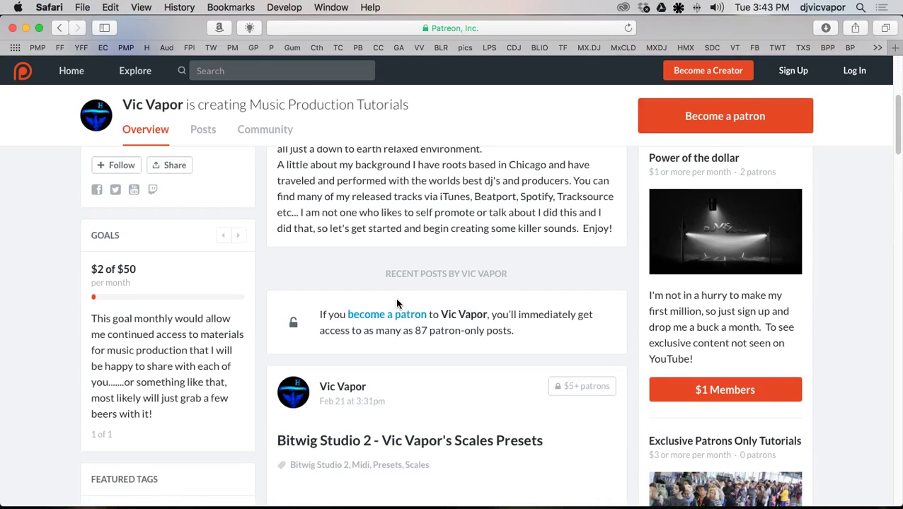
scroll(397, 304, "up", 3)
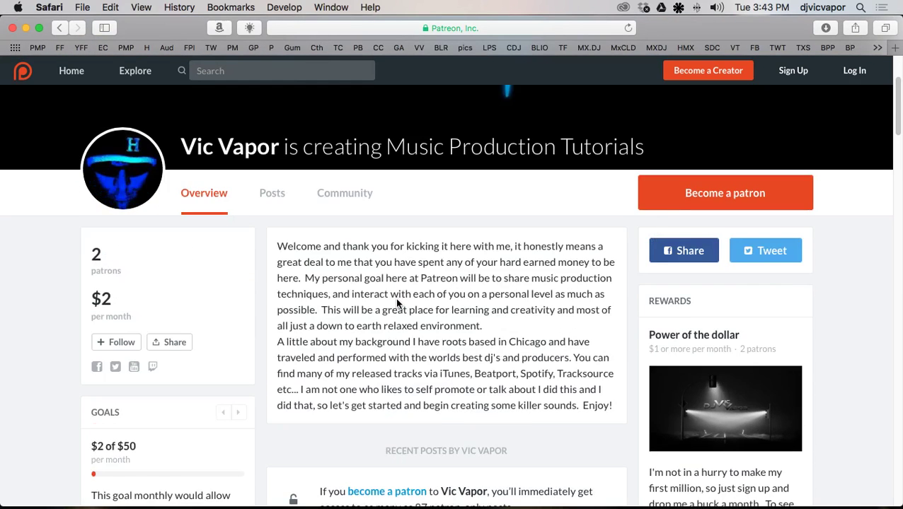
scroll(396, 303, "down", 1)
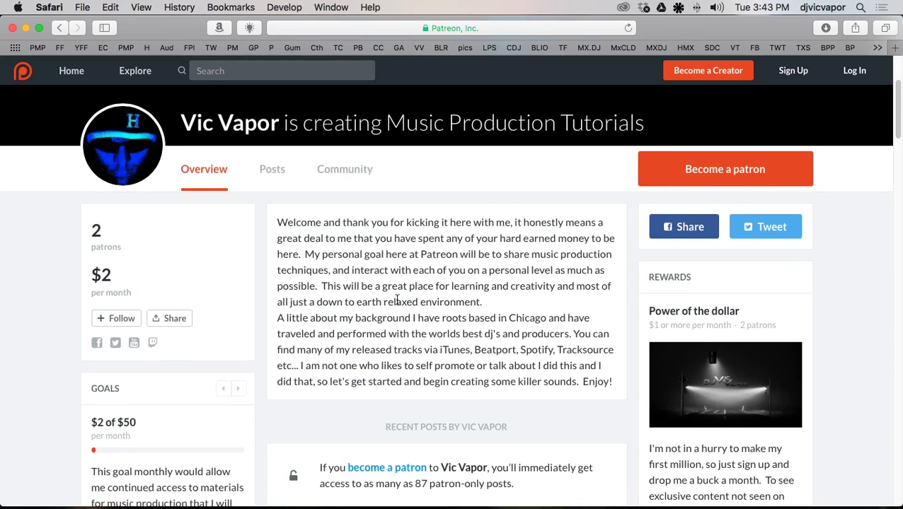
scroll(396, 300, "down", 3)
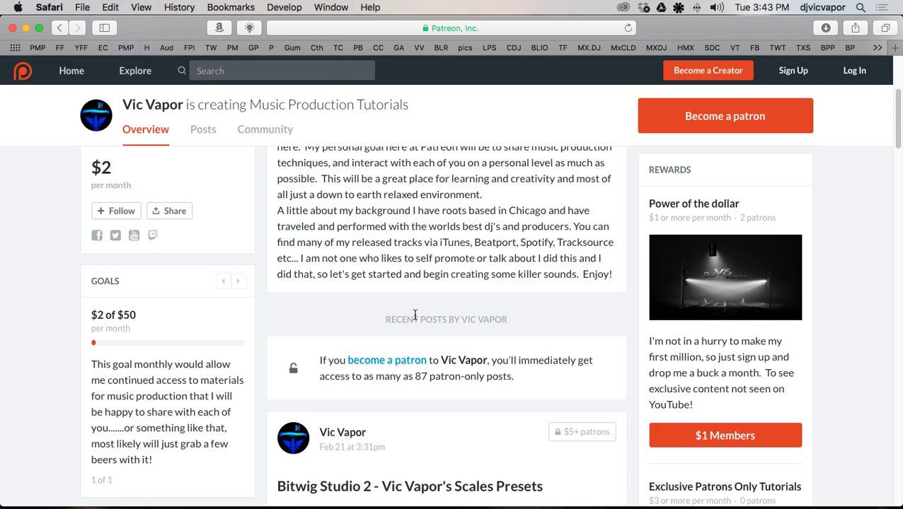
scroll(415, 315, "down", 10)
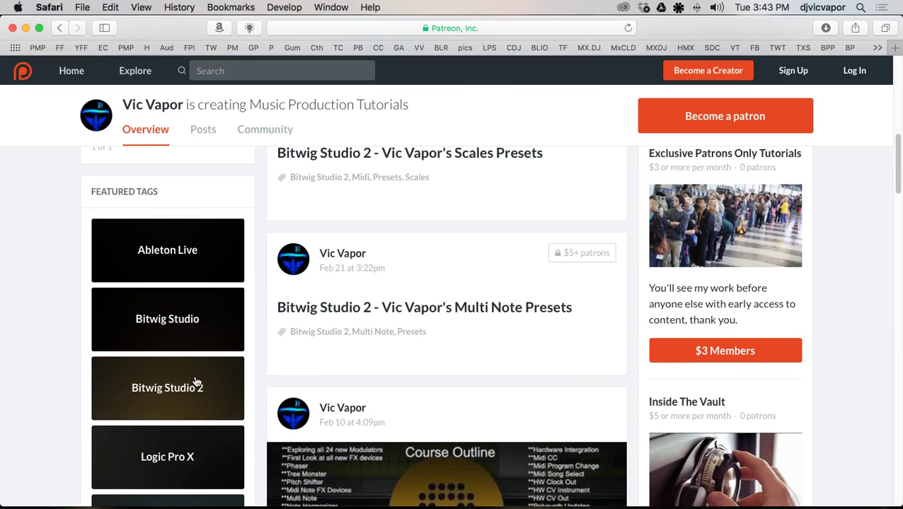
scroll(197, 382, "down", 1)
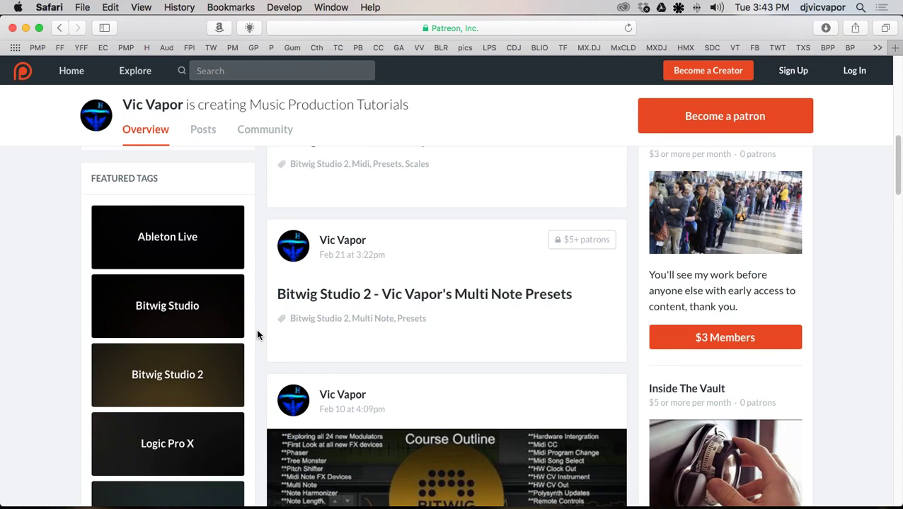
scroll(256, 330, "down", 2)
scroll(256, 329, "down", 1)
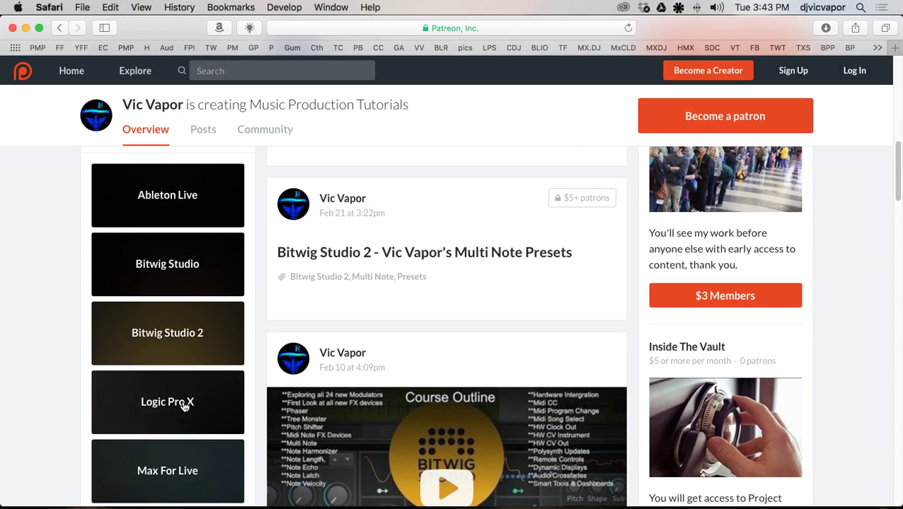
scroll(188, 470, "down", 1)
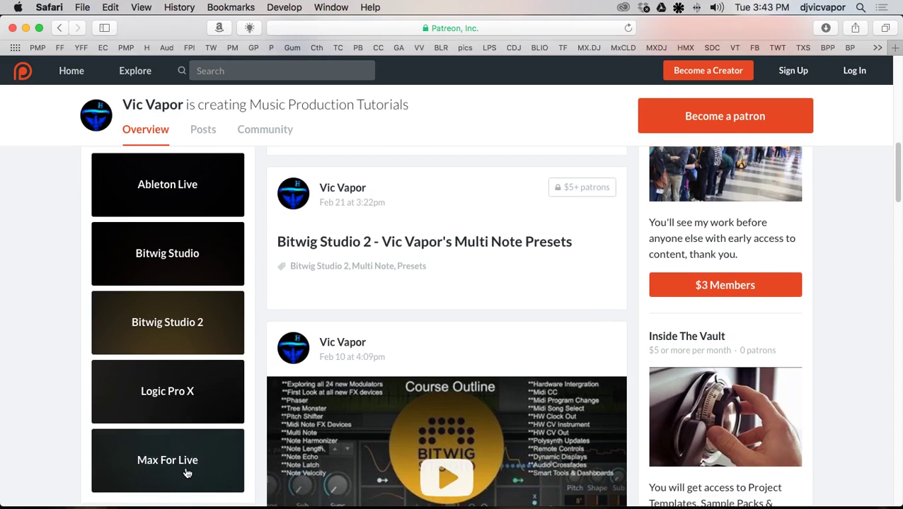
scroll(187, 473, "up", 5)
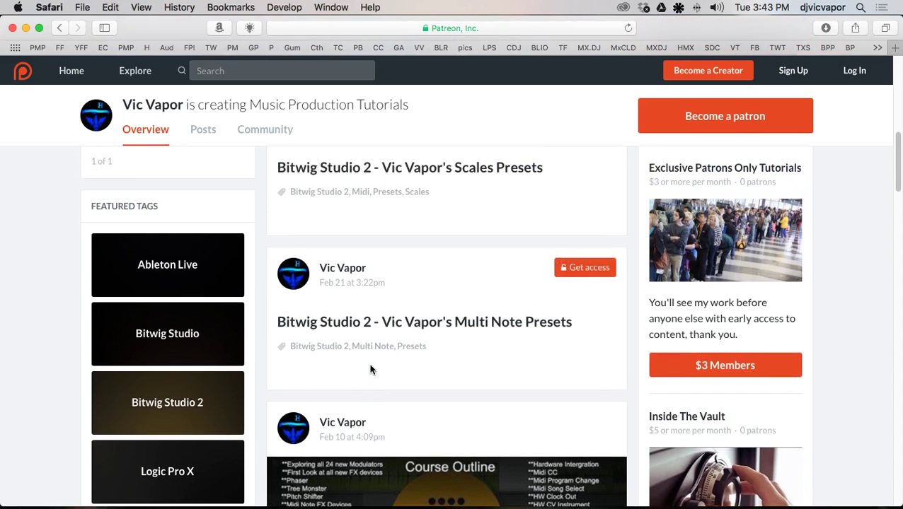
scroll(368, 363, "up", 1)
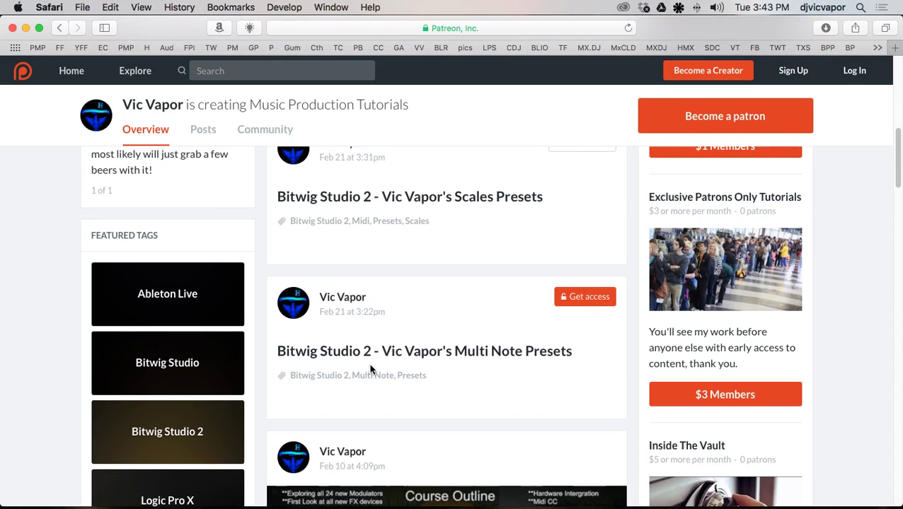
scroll(455, 322, "up", 15)
scroll(449, 323, "down", 5)
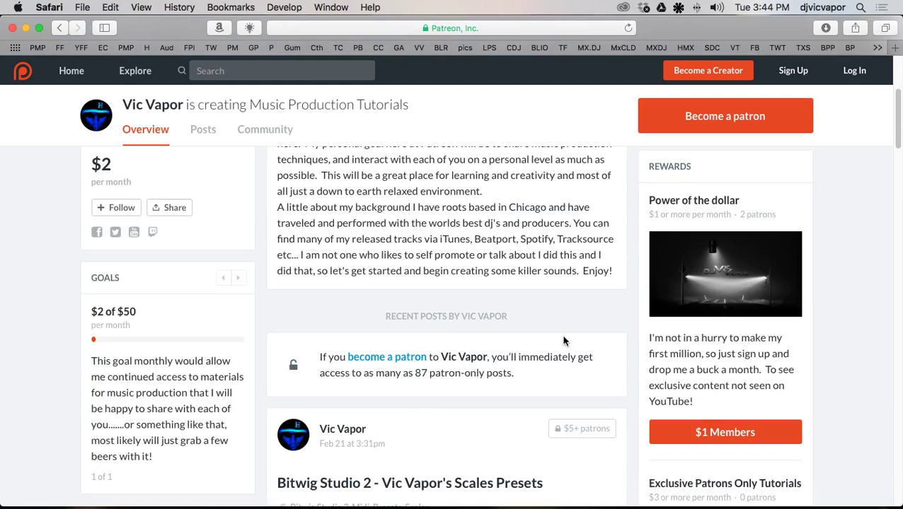
scroll(486, 299, "down", 1)
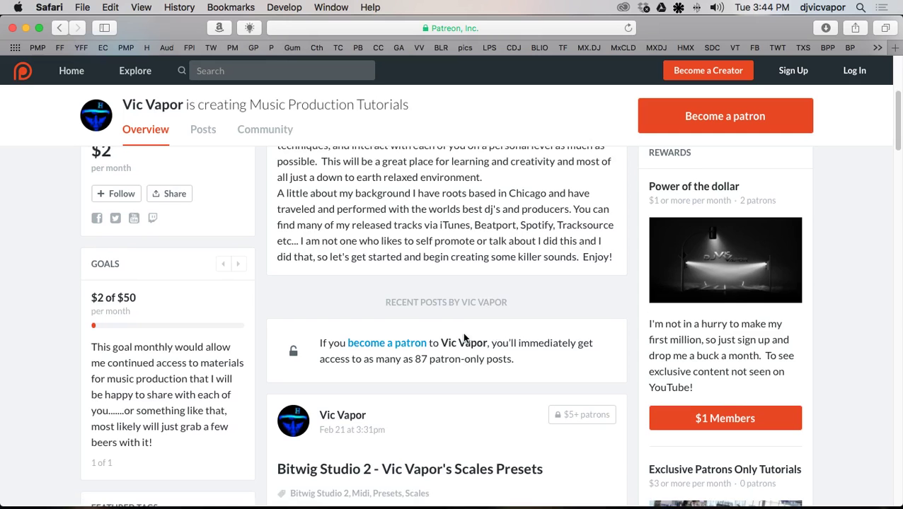
scroll(464, 337, "down", 4)
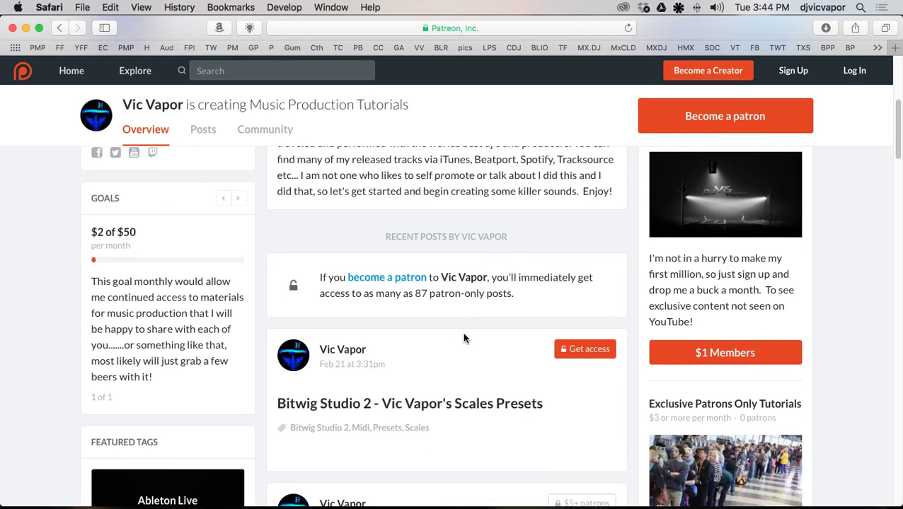
scroll(464, 338, "down", 7)
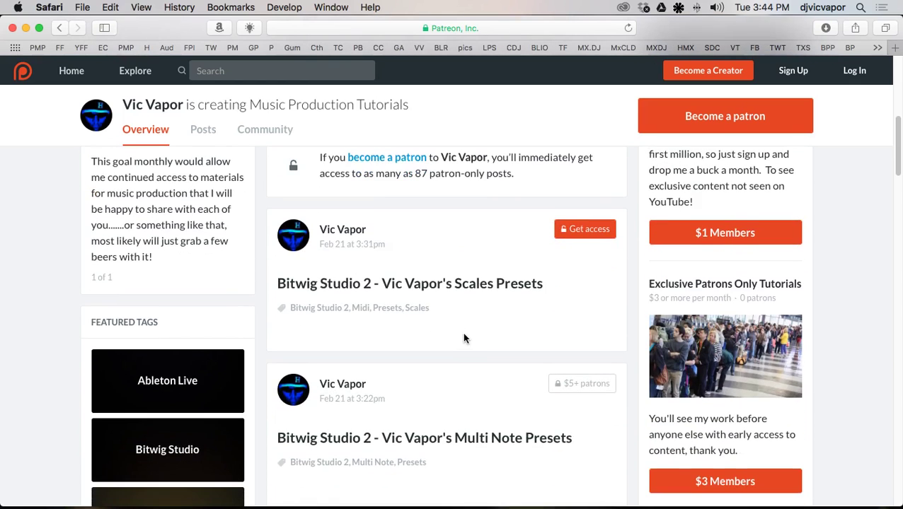
scroll(463, 339, "down", 2)
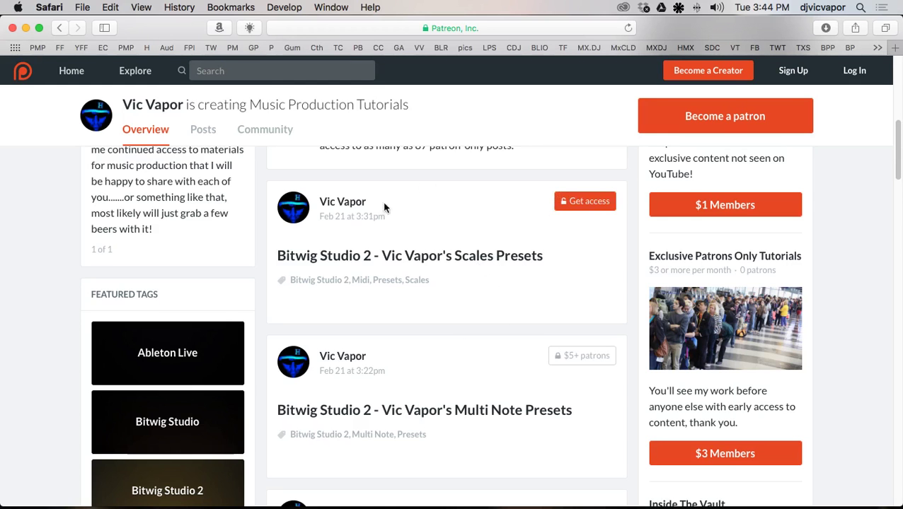
scroll(214, 288, "down", 3)
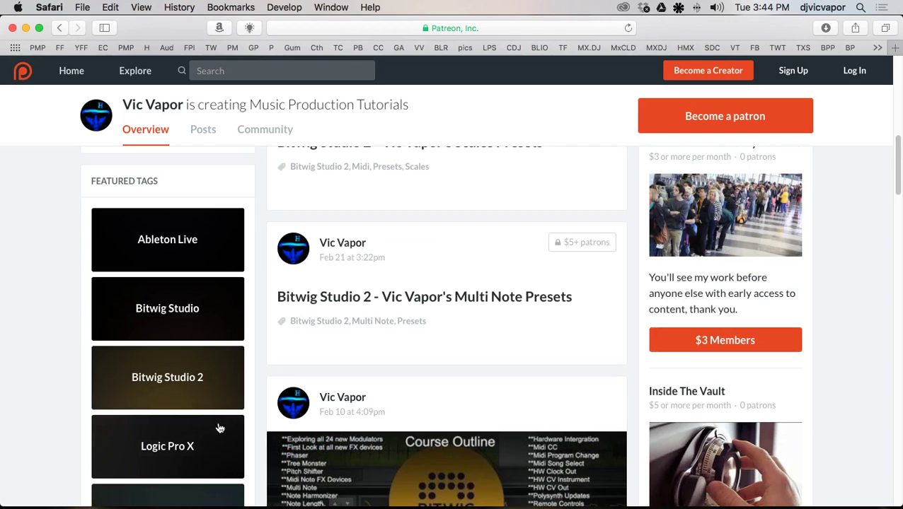
scroll(218, 427, "down", 3)
scroll(218, 427, "up", 5)
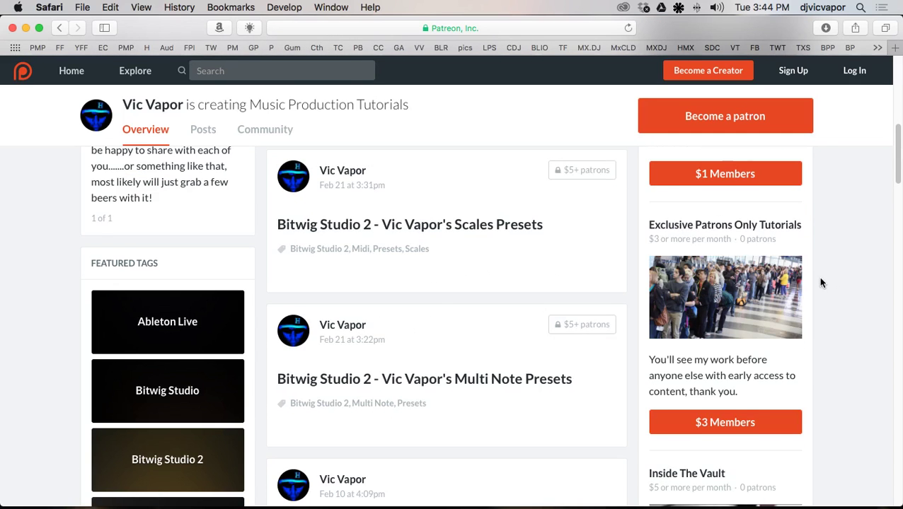
scroll(820, 283, "down", 10)
scroll(820, 283, "up", 10)
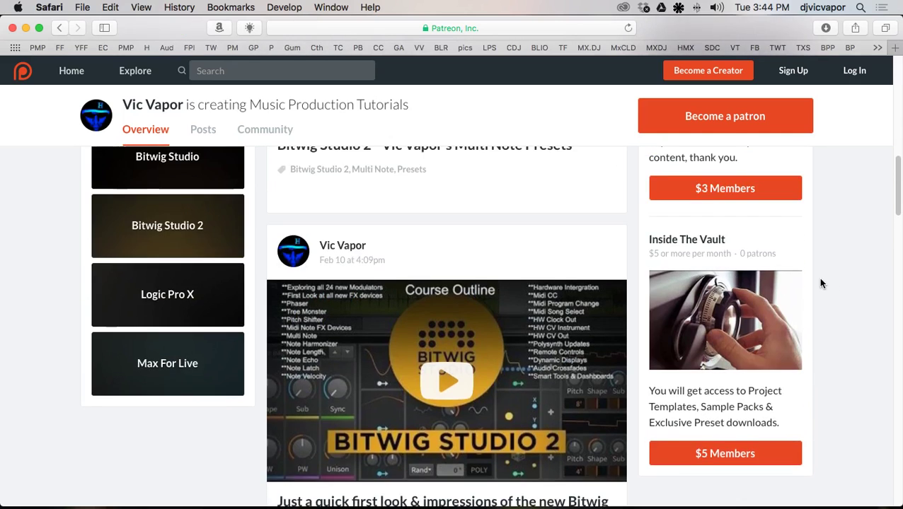
scroll(486, 265, "up", 10)
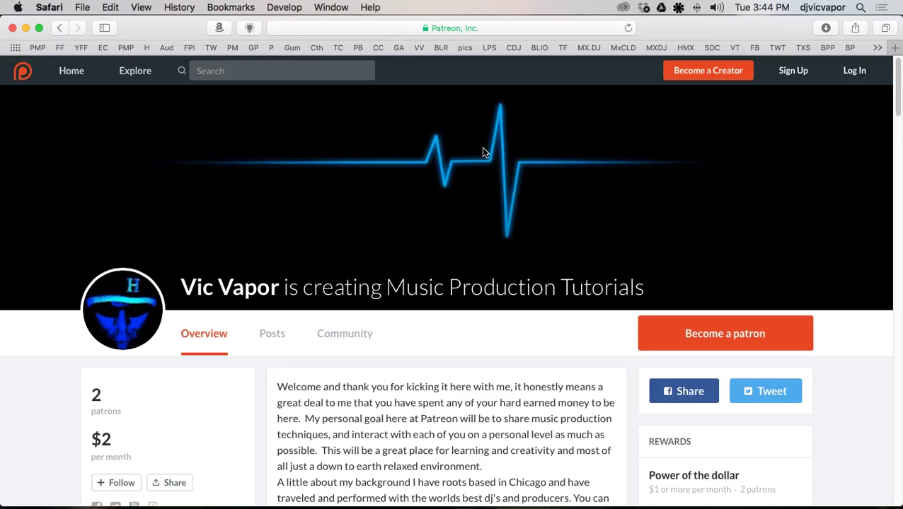
- Bring the Bitwig Studio LuSH-101 project back to the front via Mission Control
key("ctrl+Up")
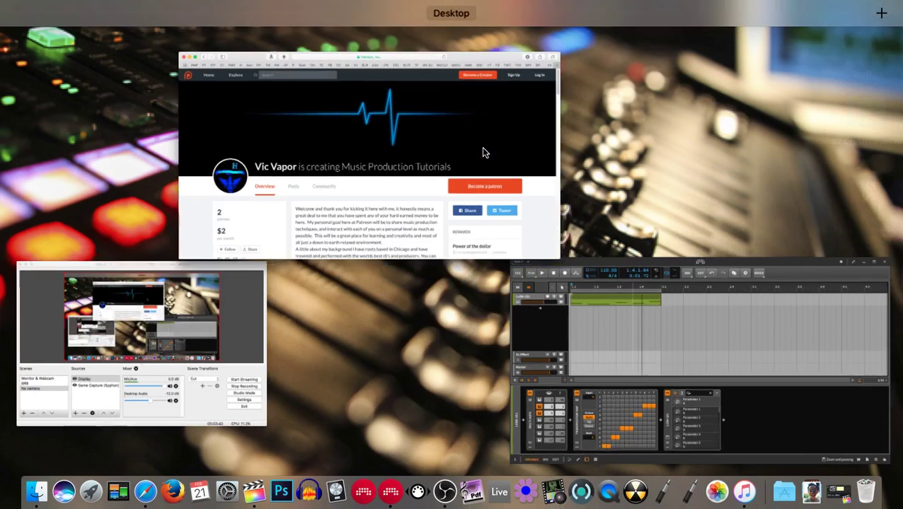
left_click(631, 347)
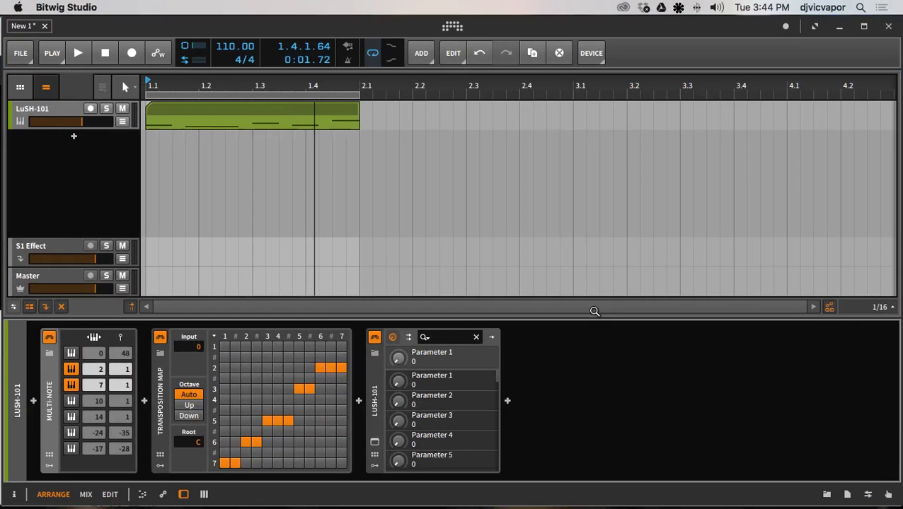